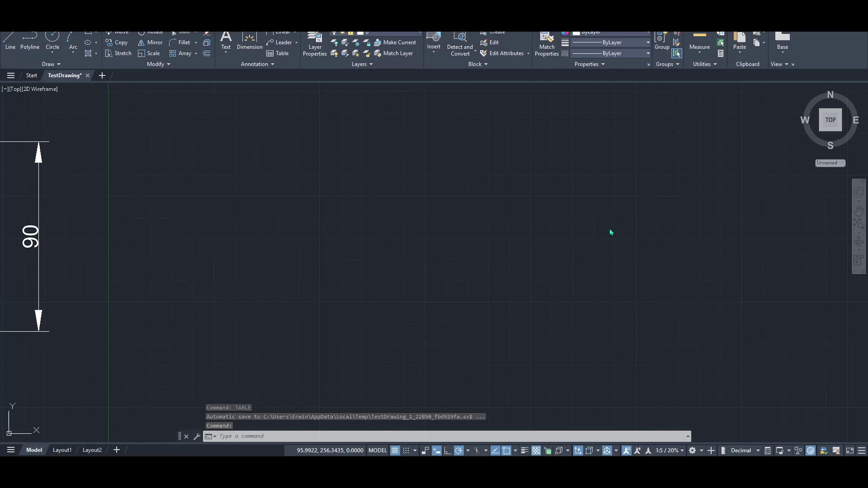
- Pan the view away from the 90 dimension to empty canvas near the origin
{"action": "mouse_move", "coordinate": [321, 224]}
{"action": "middle_mouse_down"}
{"action": "mouse_move", "coordinate": [370, 194]}
{"action": "mouse_move", "coordinate": [393, 253]}
{"action": "mouse_move", "coordinate": [379, 265]}
{"action": "mouse_move", "coordinate": [253, 235]}
{"action": "middle_mouse_up"}
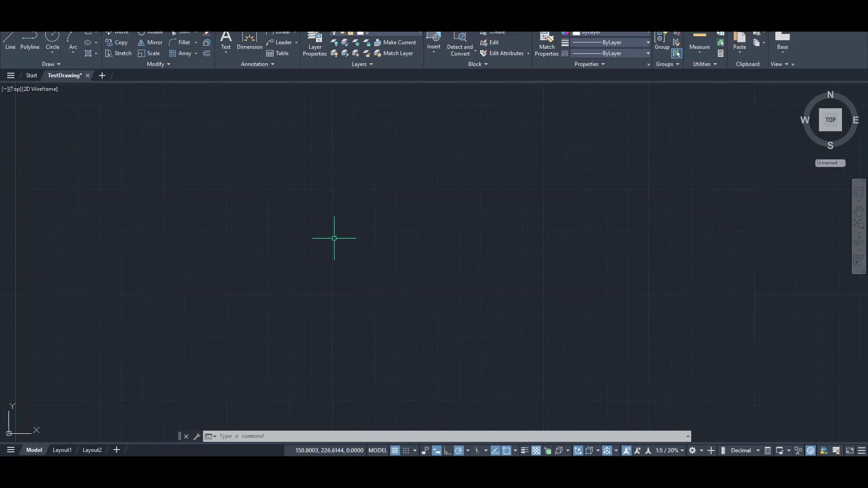
{"action": "scroll", "coordinate": [334, 236], "scroll_direction": "down", "scroll_amount": 2}
{"action": "middle_click_drag", "start_coordinate": [333, 246], "coordinate": [211, 246]}
{"action": "mouse_move", "coordinate": [193, 169]}
{"action": "middle_mouse_down"}
{"action": "mouse_move", "coordinate": [195, 178]}
{"action": "mouse_move", "coordinate": [257, 199]}
{"action": "mouse_move", "coordinate": [278, 221]}
{"action": "mouse_move", "coordinate": [285, 193]}
{"action": "mouse_move", "coordinate": [271, 116]}
{"action": "middle_mouse_up"}
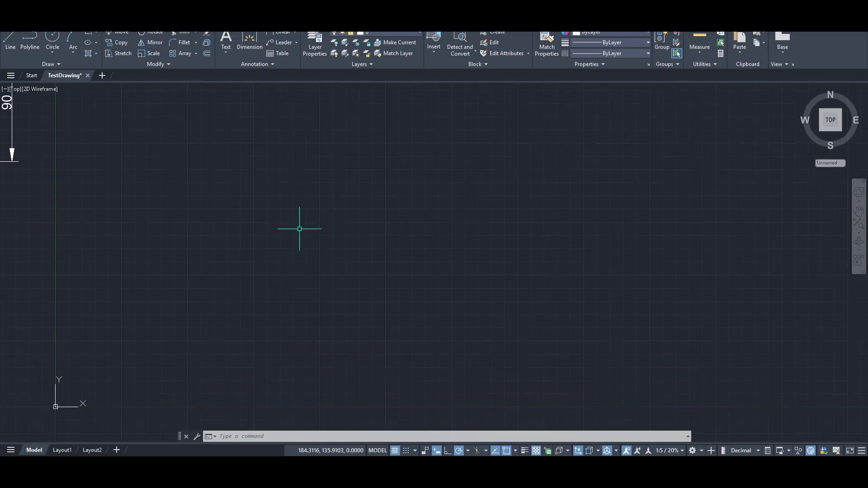
{"action": "middle_click_drag", "start_coordinate": [300, 229], "coordinate": [274, 211]}
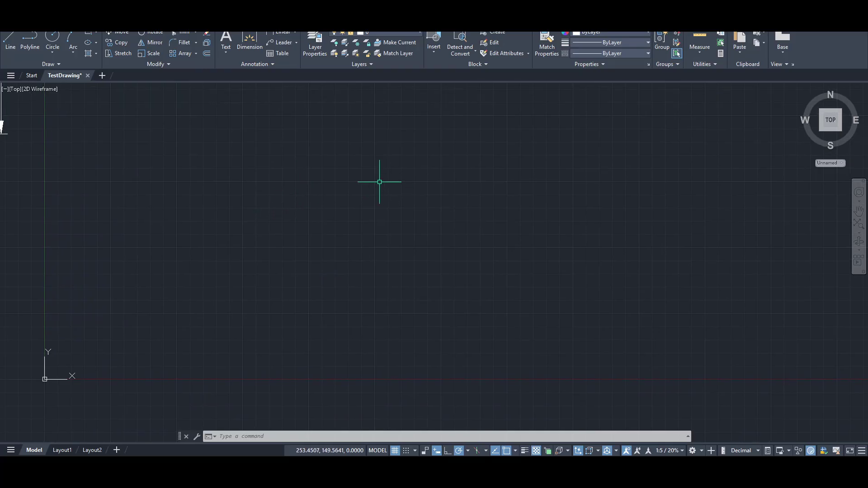
- Start the TABLE command, keep the Standard table style, and choose From a data link
{"action": "type", "text": "ta"}
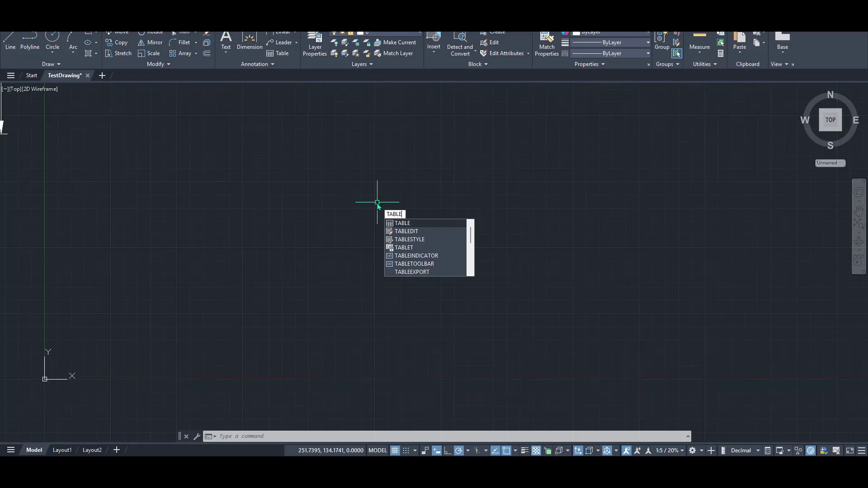
{"action": "key", "text": "Return"}
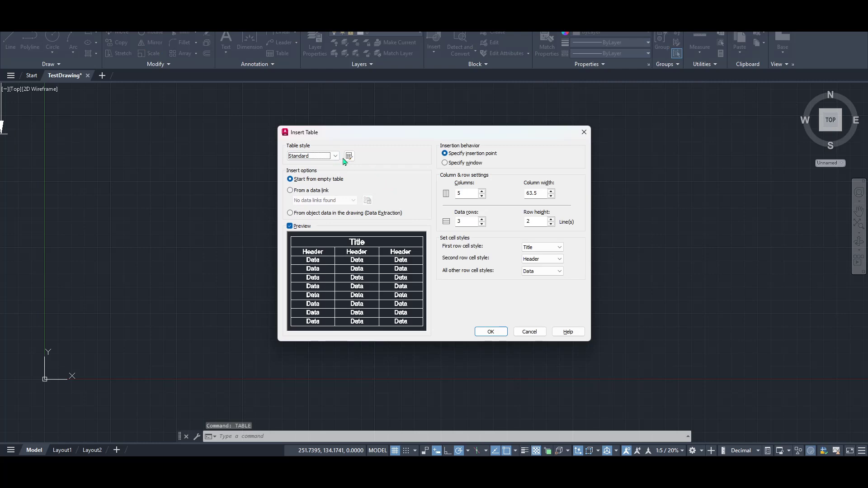
{"action": "left_click", "coordinate": [316, 155]}
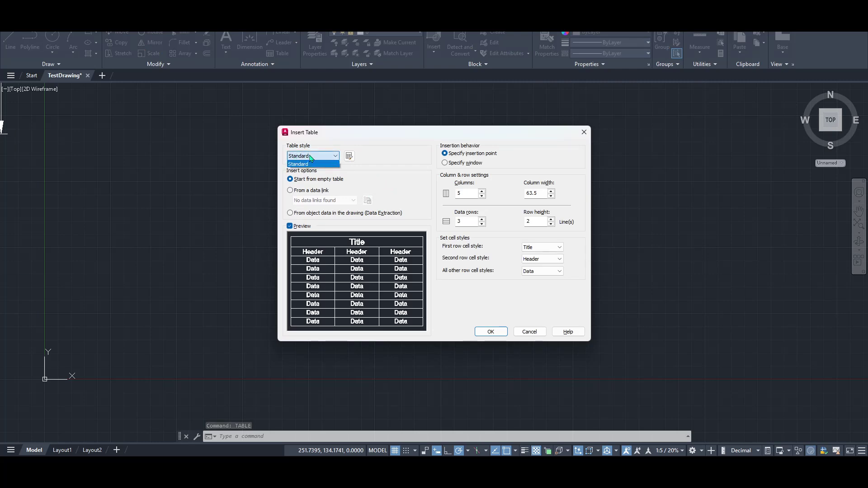
{"action": "left_click", "coordinate": [311, 159]}
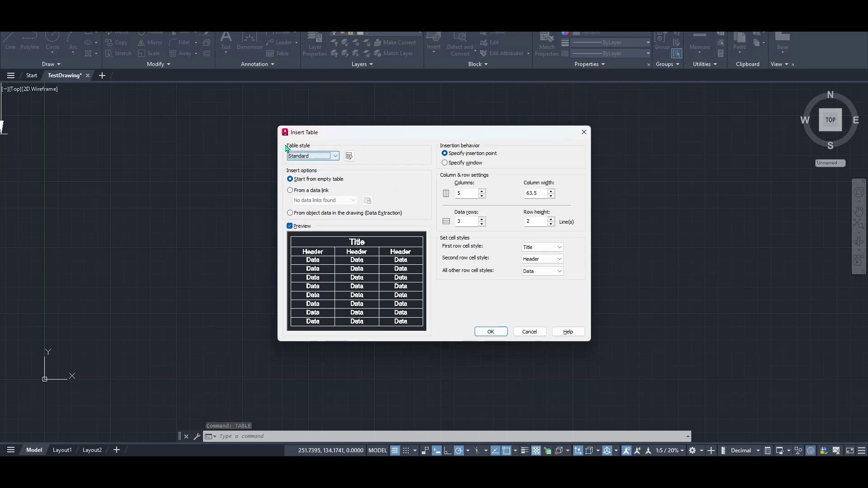
{"action": "left_click", "coordinate": [308, 191]}
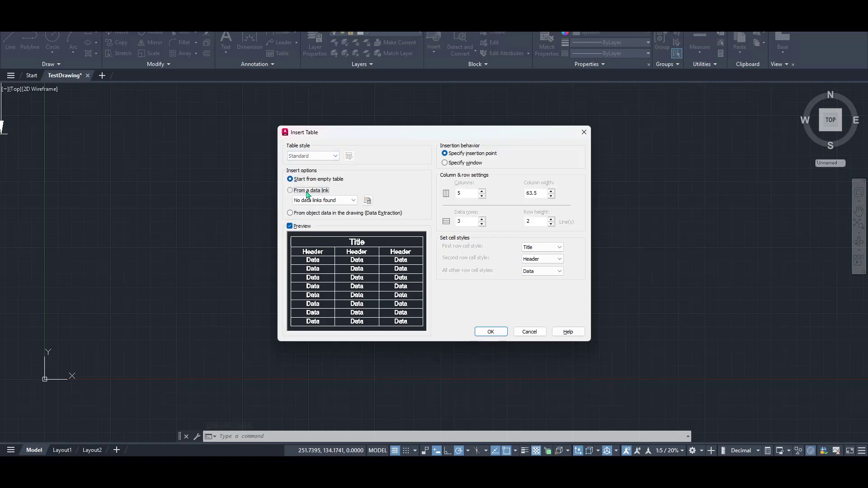
- Look at the new Excel data link option, then cancel without creating a link
{"action": "left_click", "coordinate": [368, 200]}
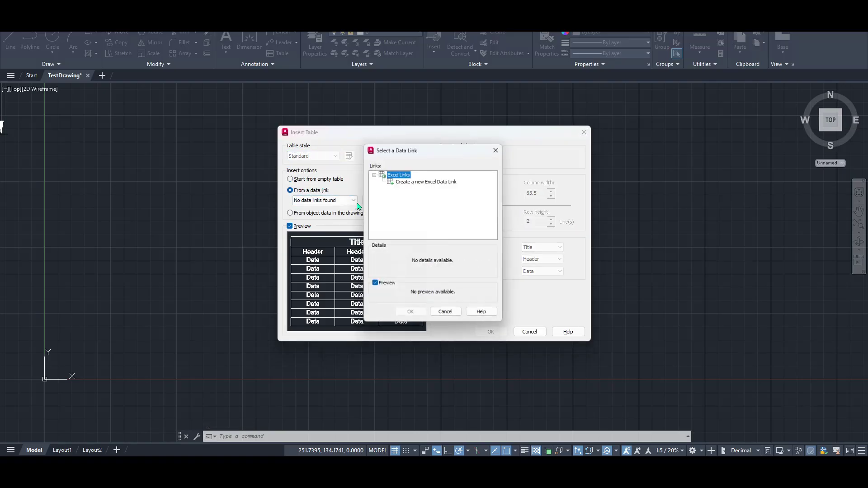
{"action": "double_click", "coordinate": [412, 180]}
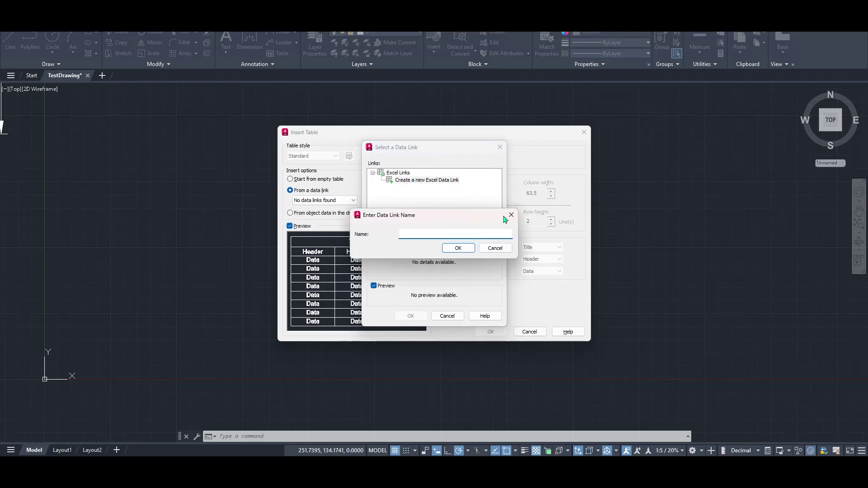
{"action": "left_click", "coordinate": [511, 213]}
{"action": "left_click", "coordinate": [499, 147]}
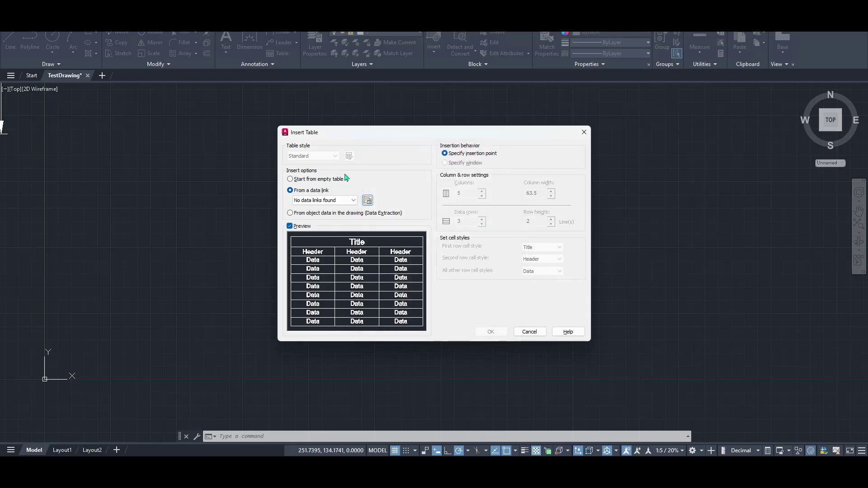
- Choose Start from empty table, try Specify window, and end on Specify insertion point
{"action": "left_click", "coordinate": [317, 180]}
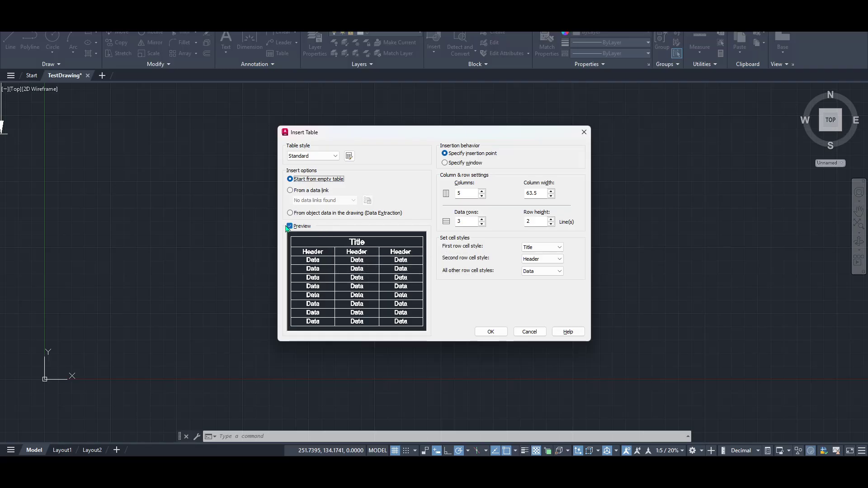
{"action": "left_click", "coordinate": [465, 163]}
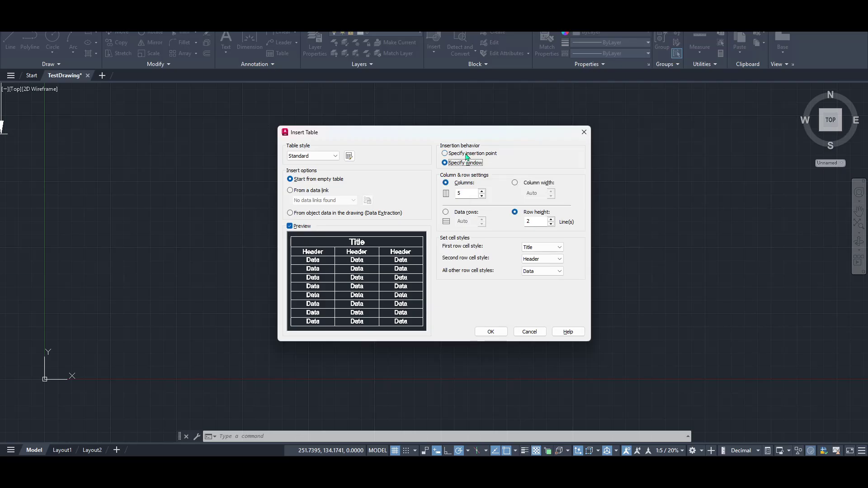
{"action": "left_click", "coordinate": [466, 154]}
{"action": "left_click", "coordinate": [475, 155]}
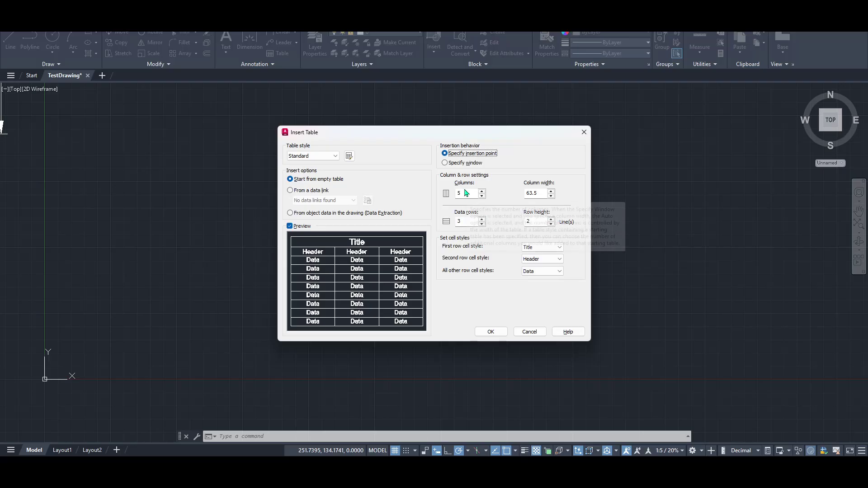
{"action": "left_click", "coordinate": [465, 164]}
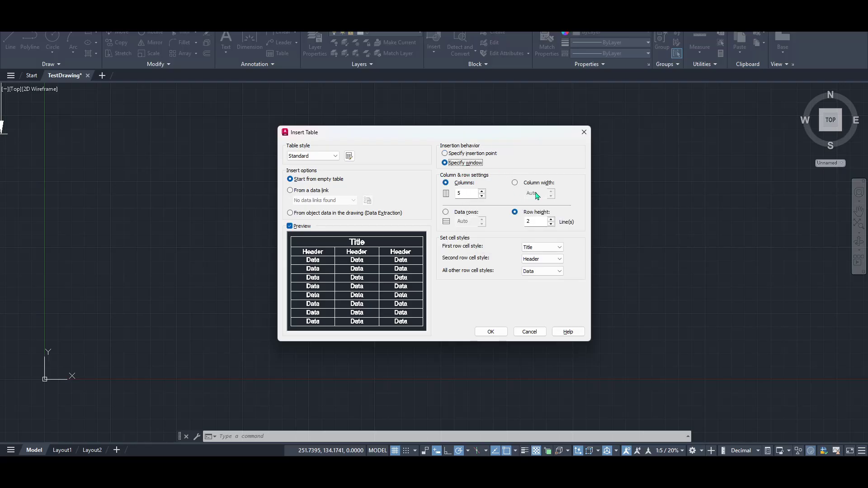
{"action": "left_click", "coordinate": [456, 155]}
- Set 1-line row height, 3 columns and 5 data rows
{"action": "left_click", "coordinate": [550, 224]}
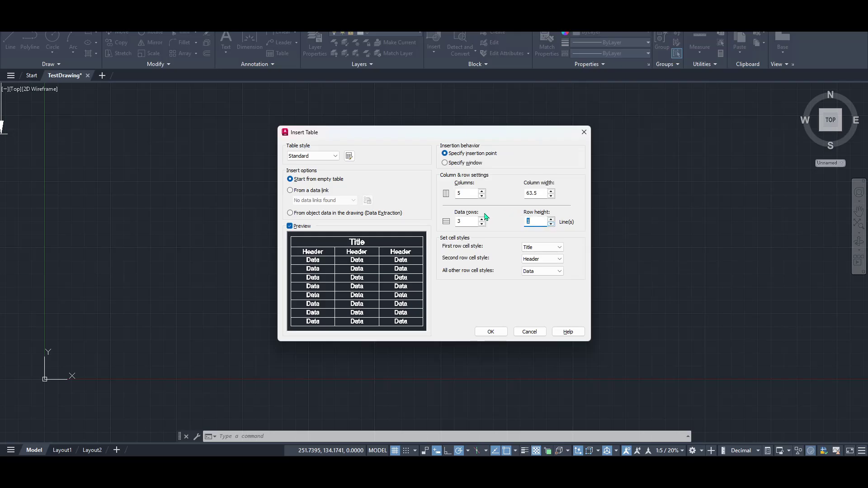
{"action": "left_click", "coordinate": [468, 221]}
{"action": "left_click", "coordinate": [469, 192]}
{"action": "type", "text": "10"}
{"action": "left_click_drag", "start_coordinate": [470, 193], "coordinate": [455, 193]}
{"action": "left_click", "coordinate": [472, 221]}
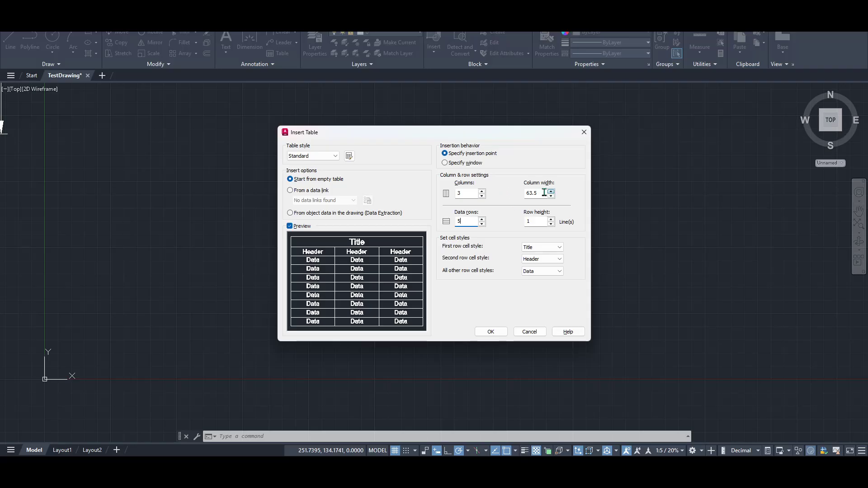
- Set column width to 75, keep Title as the first row style, and accept
{"action": "left_click_drag", "start_coordinate": [546, 193], "coordinate": [517, 198]}
{"action": "type", "text": "75"}
{"action": "left_click", "coordinate": [548, 252]}
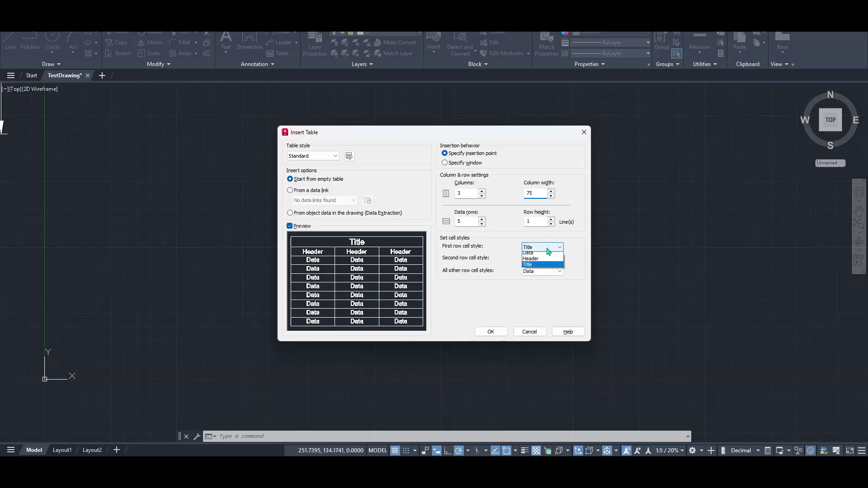
{"action": "left_click", "coordinate": [549, 253]}
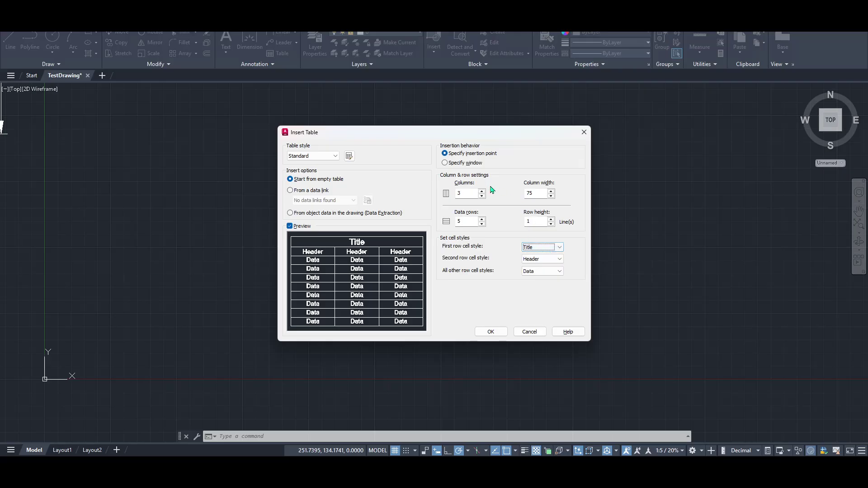
{"action": "left_click", "coordinate": [490, 332]}
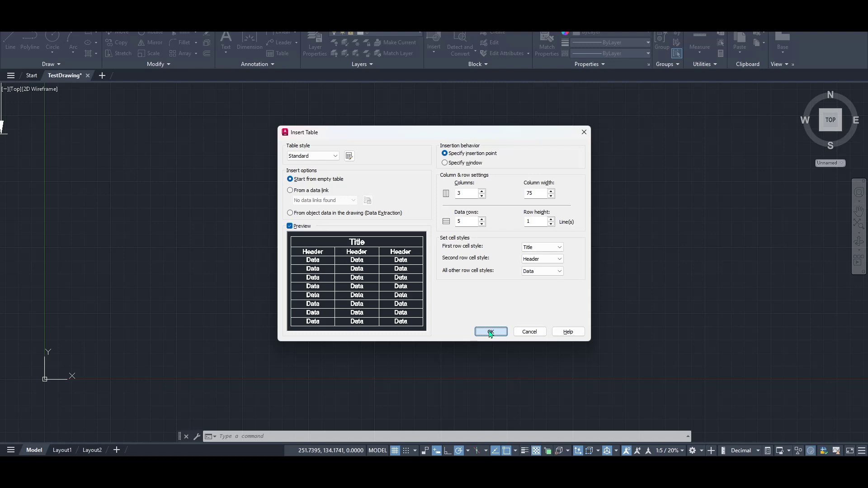
- Find a clear area of the drawing and insert the table's top-left corner there
{"action": "left_click", "coordinate": [491, 332]}
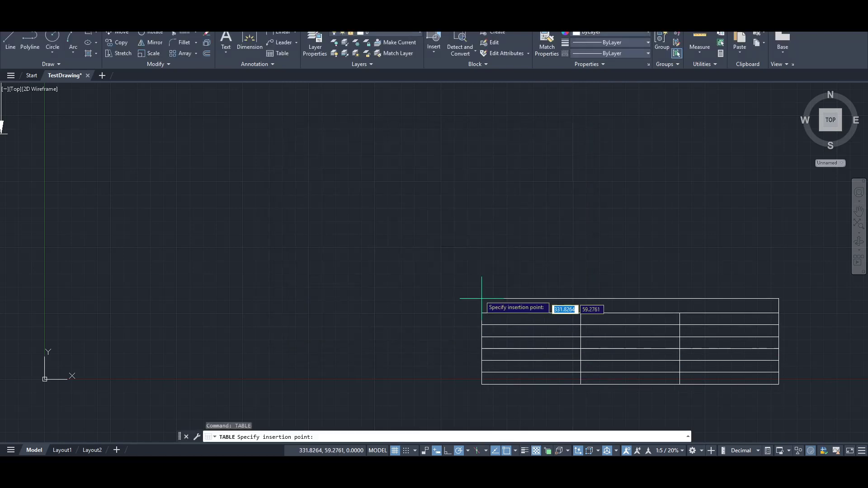
{"action": "middle_click_drag", "start_coordinate": [314, 141], "coordinate": [326, 229]}
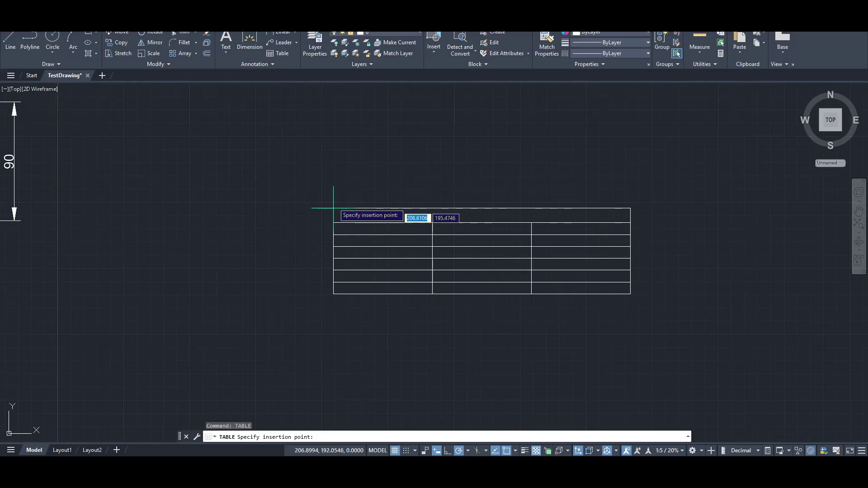
{"action": "scroll", "coordinate": [329, 189], "scroll_direction": "down", "scroll_amount": 2}
{"action": "mouse_move", "coordinate": [311, 188]}
{"action": "middle_mouse_down"}
{"action": "mouse_move", "coordinate": [280, 213]}
{"action": "mouse_move", "coordinate": [289, 177]}
{"action": "middle_mouse_up"}
{"action": "scroll", "coordinate": [285, 170], "scroll_direction": "up", "scroll_amount": 2}
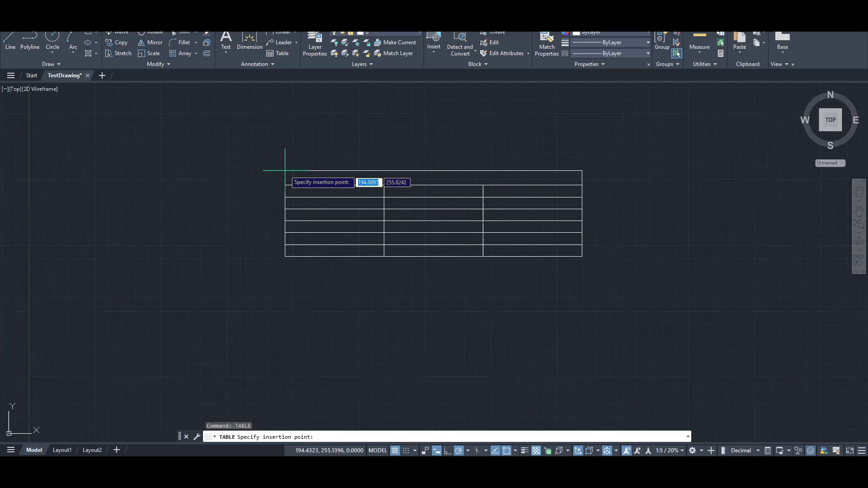
{"action": "left_click", "coordinate": [321, 142]}
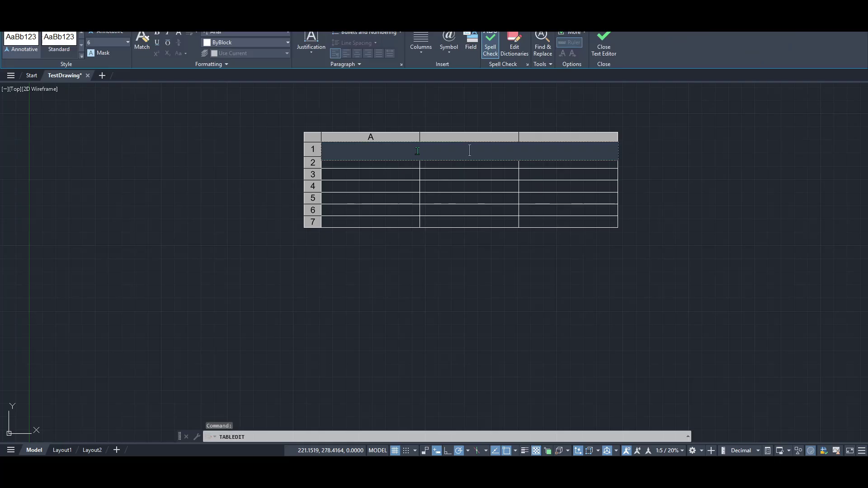
- Enter 'Header' in the title row, exit the text editor, and select cell A2
{"action": "type", "text": "Header"}
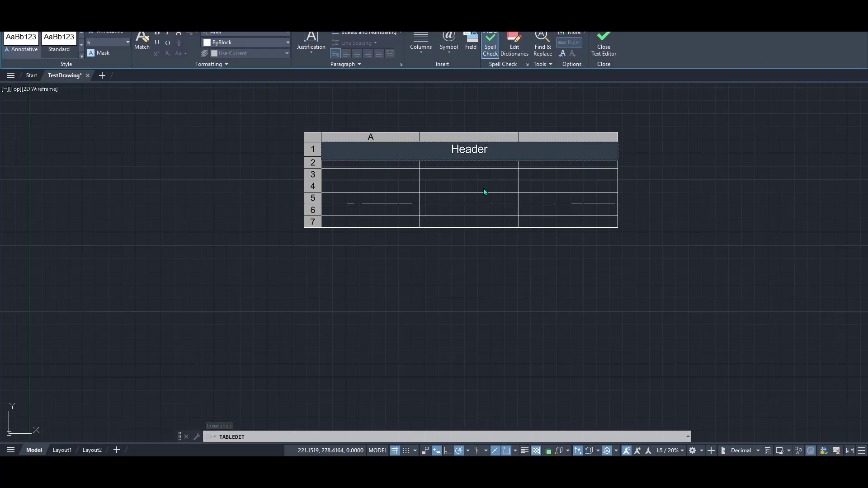
{"action": "key", "text": "Escape"}
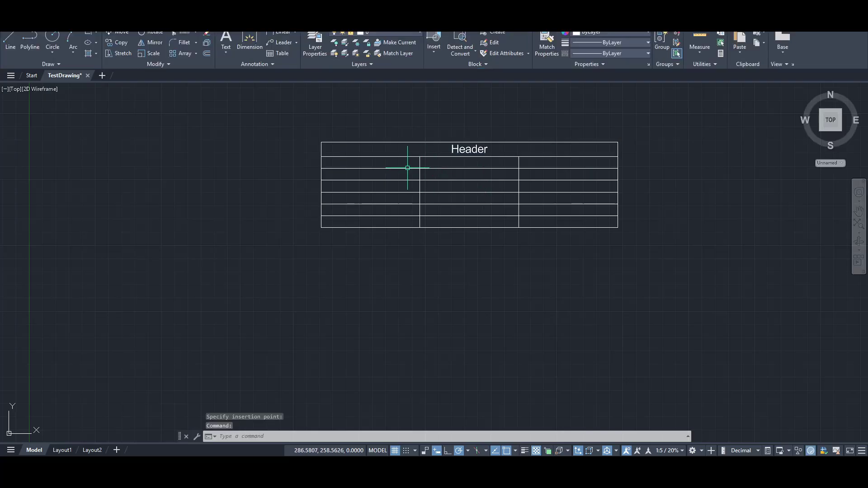
{"action": "left_click", "coordinate": [383, 163]}
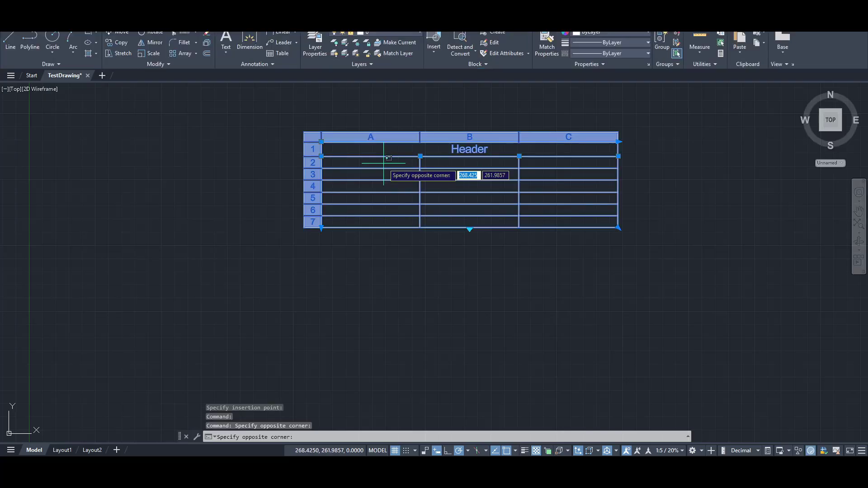
{"action": "left_click", "coordinate": [384, 163]}
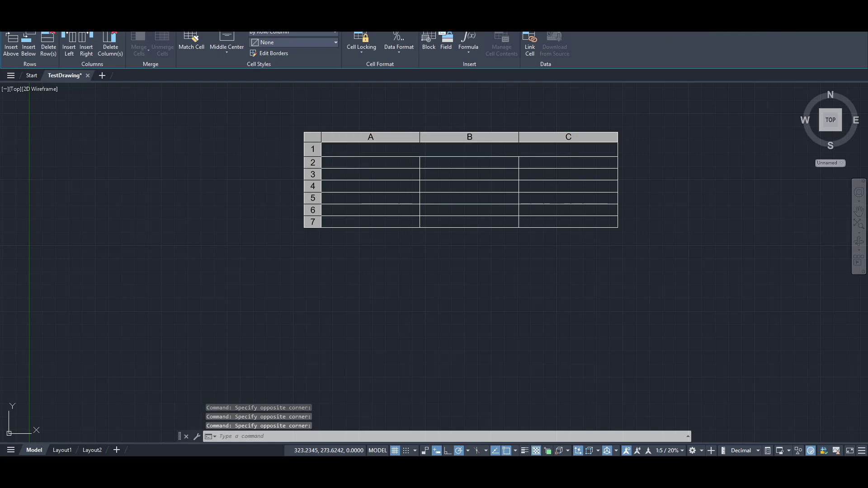
- Replace 'Header' with 'Title' in the top row and enter 'Header 1' in A2
{"action": "double_click", "coordinate": [452, 149]}
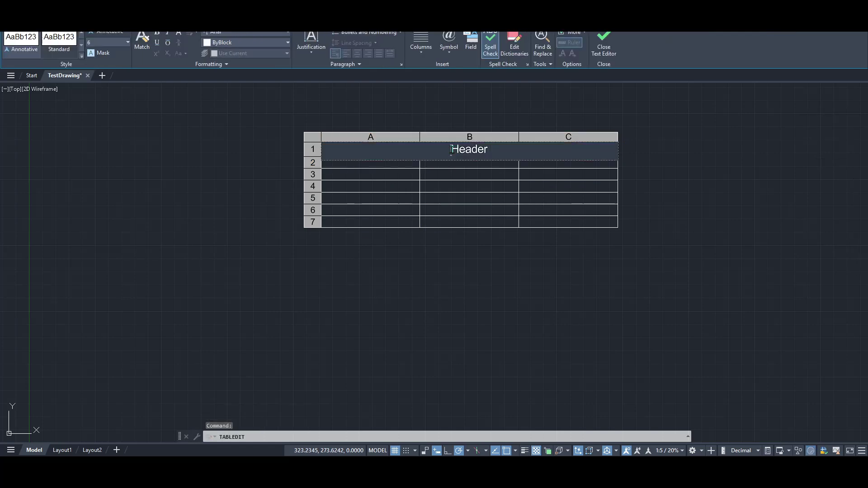
{"action": "double_click", "coordinate": [451, 150]}
{"action": "type", "text": "Title"}
{"action": "key", "text": "Tab"}
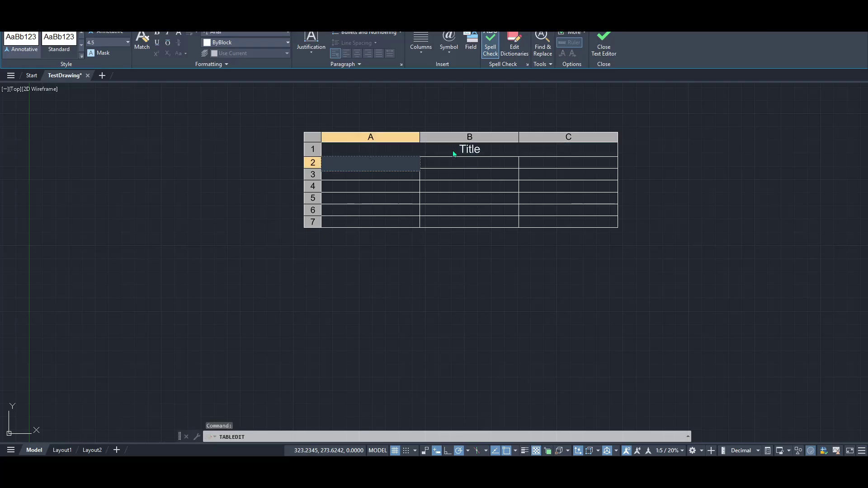
{"action": "type", "text": "Header 1"}
{"action": "key", "text": "Return"}
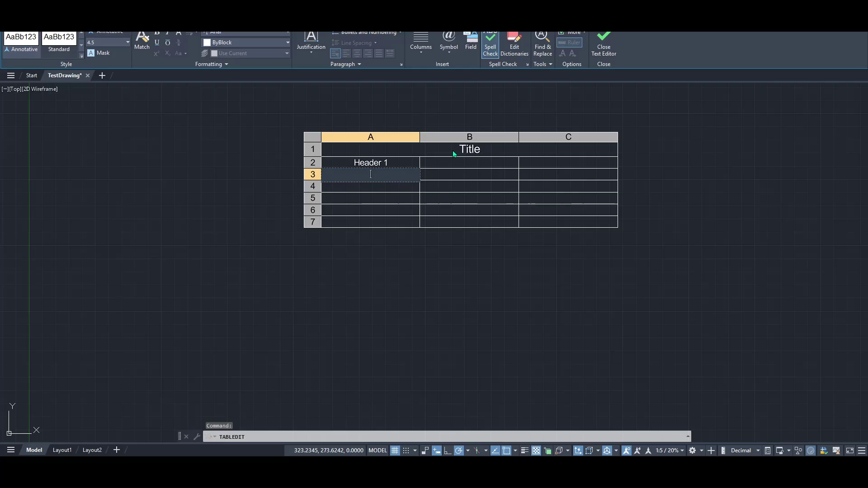
- Fill A3–A6 with 'Data', 'sample', '123' and 'wrewerwer', then select cell B2
{"action": "type", "text": "Data"}
{"action": "key", "text": "Return"}
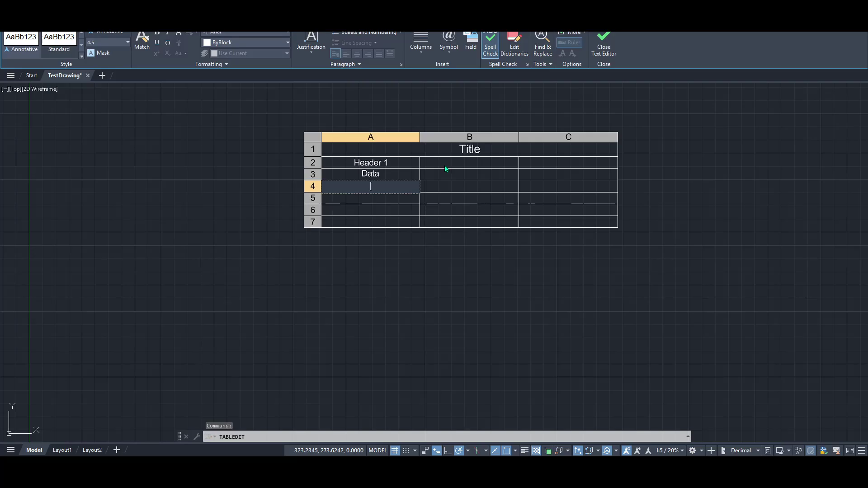
{"action": "type", "text": "sample"}
{"action": "key", "text": "Return"}
{"action": "type", "text": "123"}
{"action": "key", "text": "Return"}
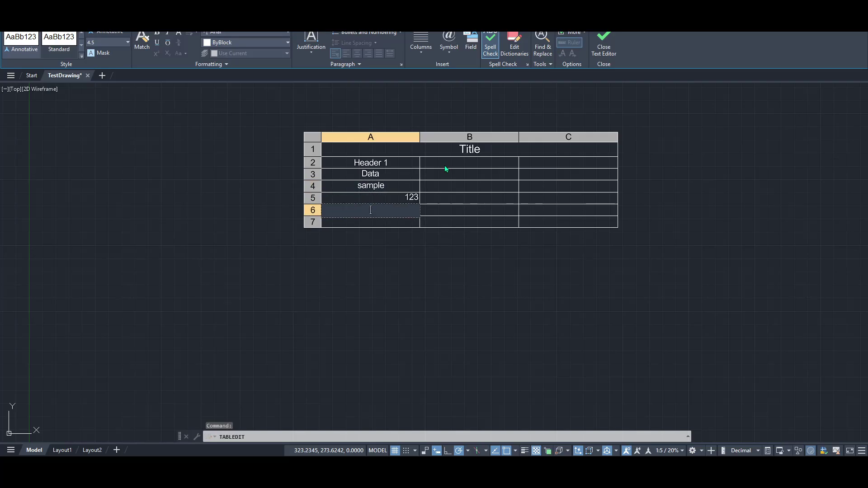
{"action": "type", "text": "wrewerwer"}
{"action": "key", "text": "Return"}
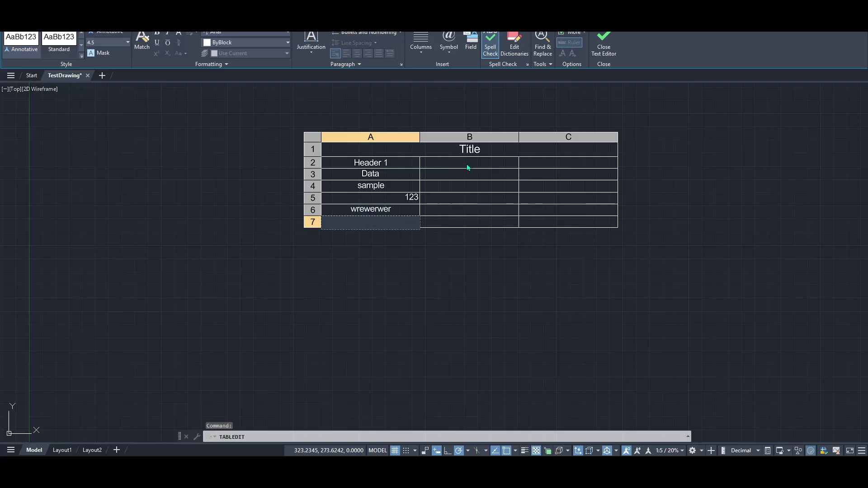
{"action": "key", "text": "Escape"}
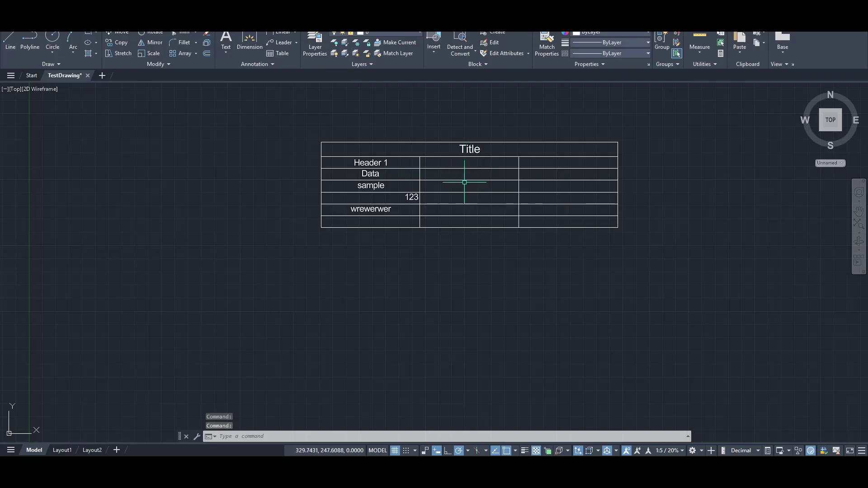
{"action": "left_click", "coordinate": [469, 167]}
{"action": "left_click", "coordinate": [491, 168]}
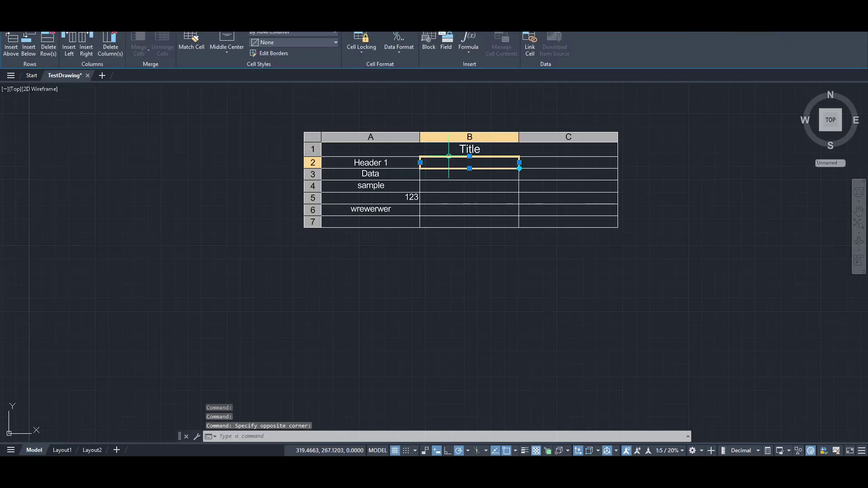